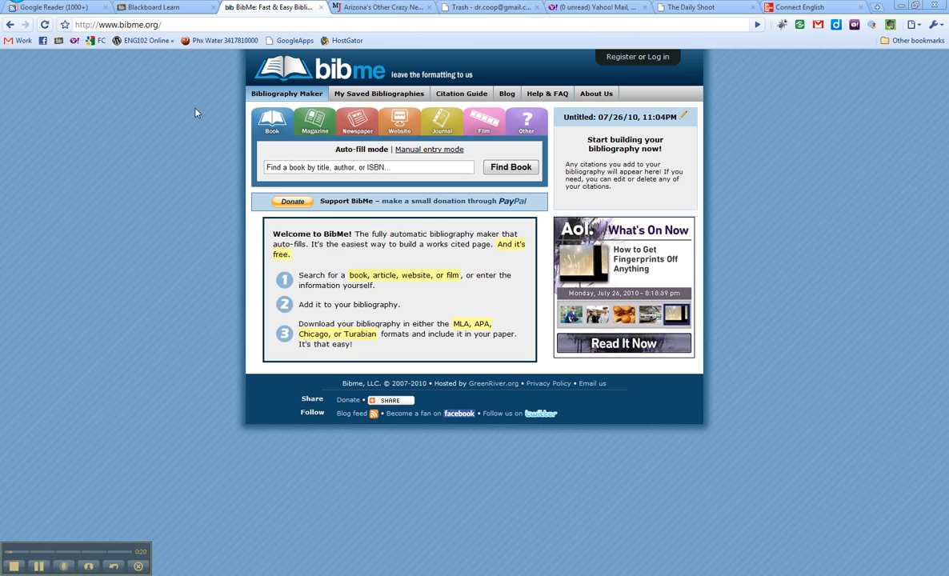
# Step: Open the BibMe registration form and leave 'High school student' selected as the description
pyautogui.click(620, 58)
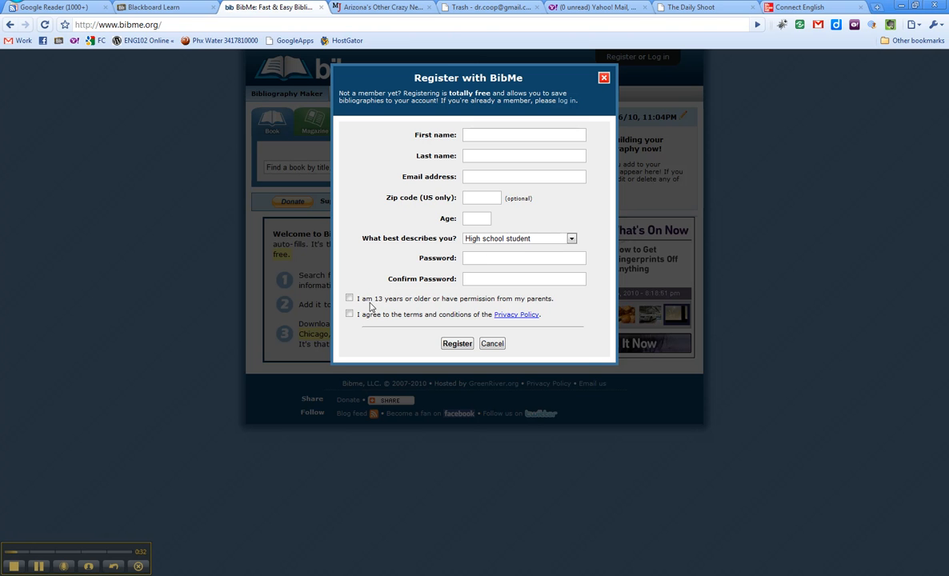
pyautogui.click(572, 239)
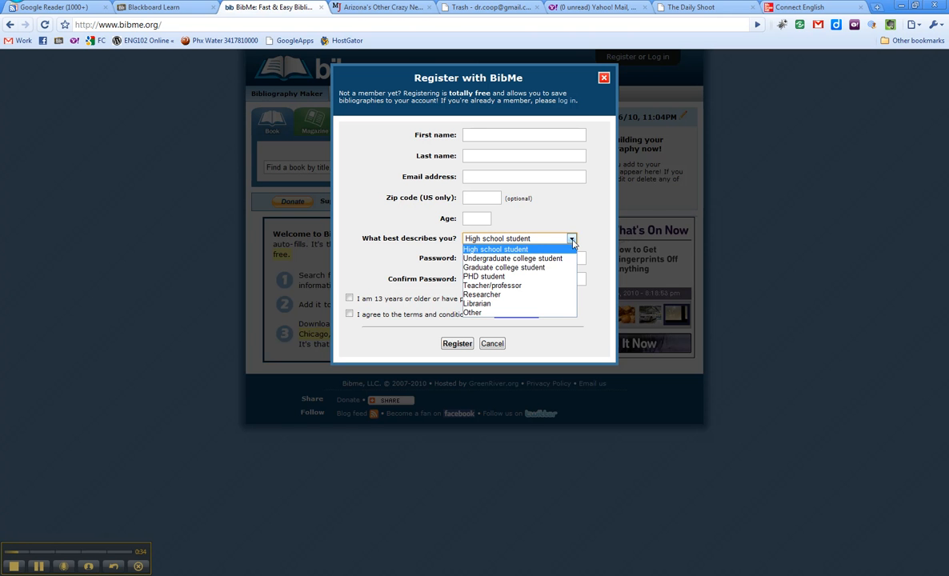
pyautogui.click(350, 248)
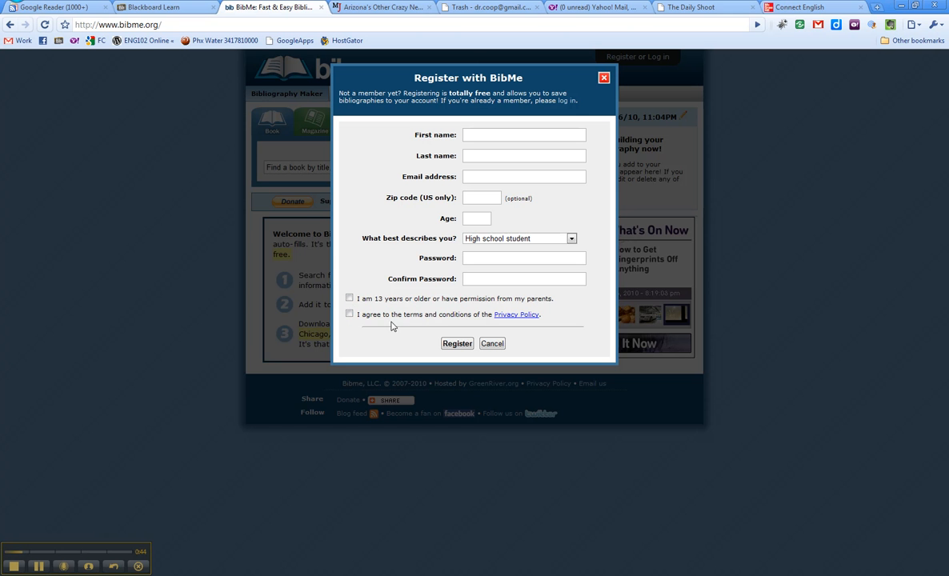
# Step: Dismiss the registration form and view the '[BibMe.org] Account Created' email in Yahoo Mail
pyautogui.click(492, 344)
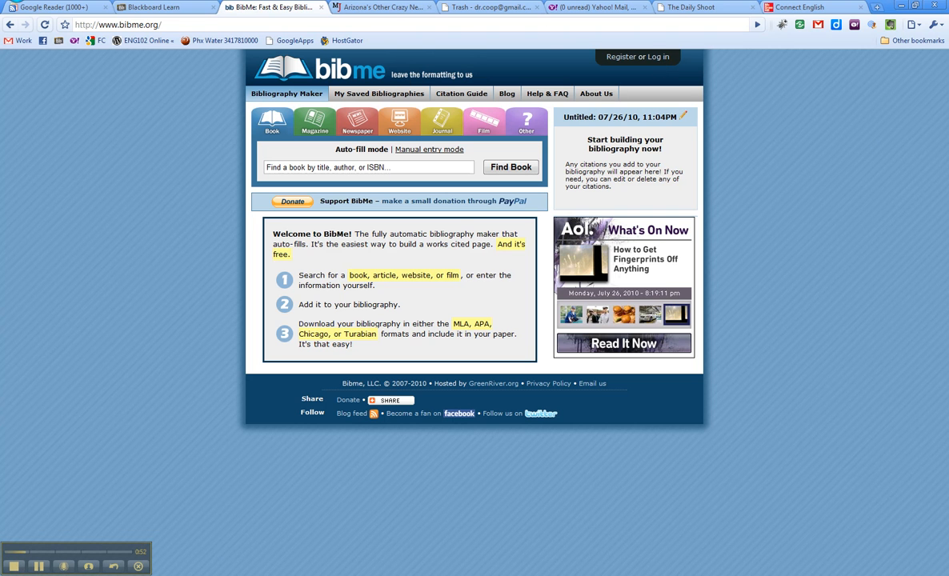
pyautogui.click(587, 9)
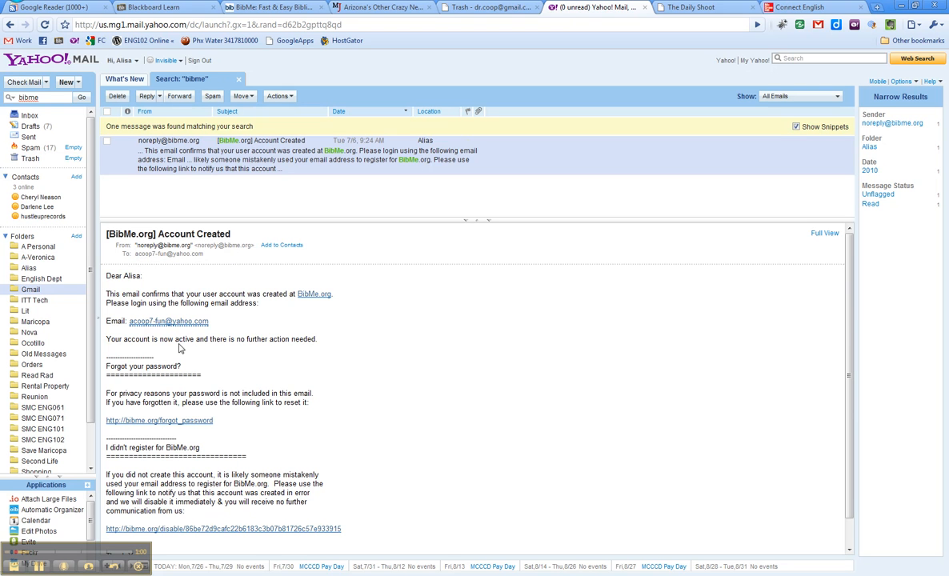
pyautogui.moveTo(184, 328)
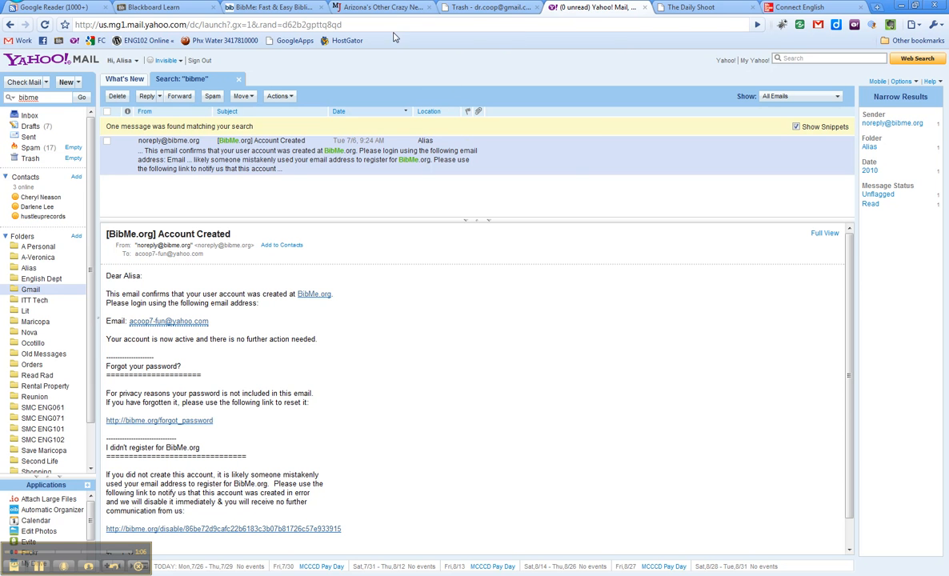
# Step: Log into BibMe with the saved account email and password, with remember me ticked
pyautogui.click(242, 8)
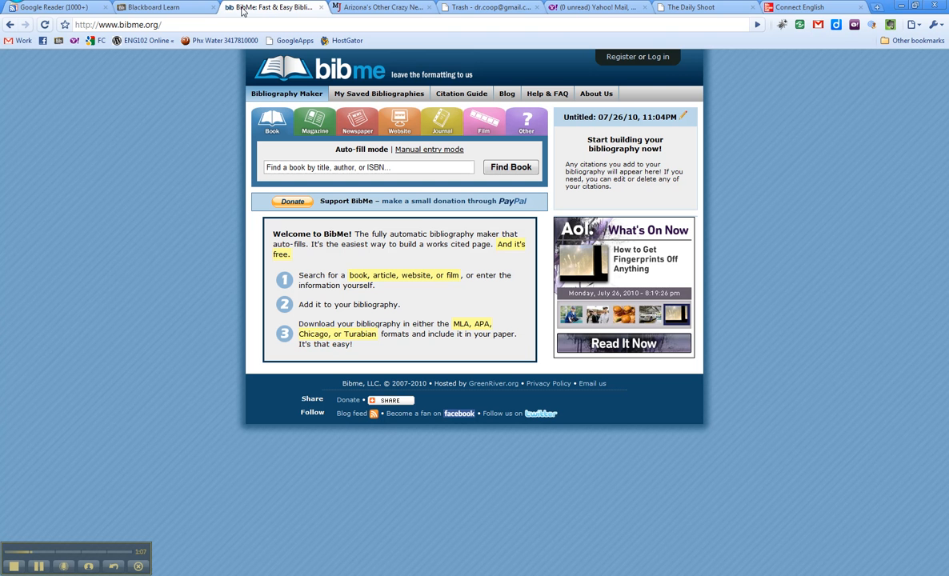
pyautogui.click(658, 57)
pyautogui.click(469, 133)
pyautogui.write('acoop')
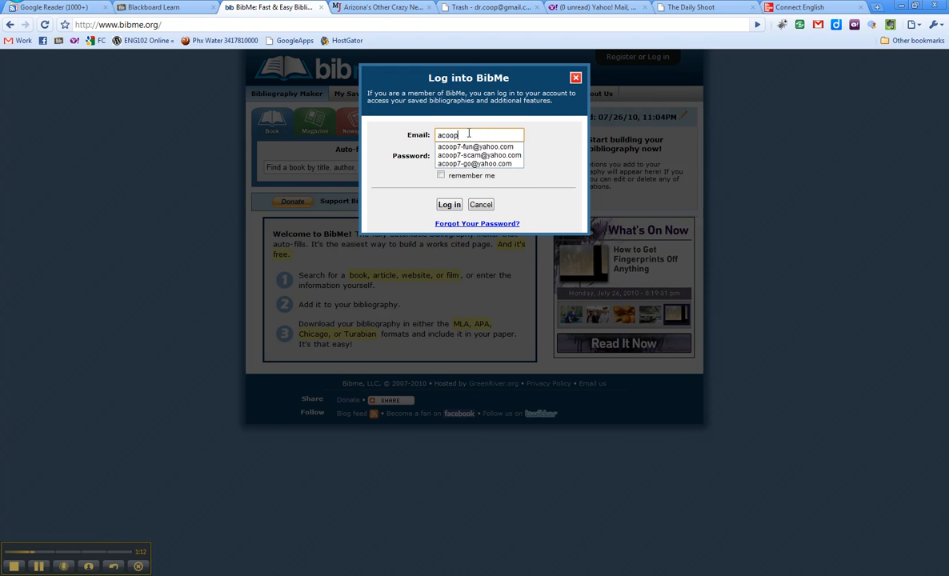
pyautogui.click(473, 147)
pyautogui.click(462, 155)
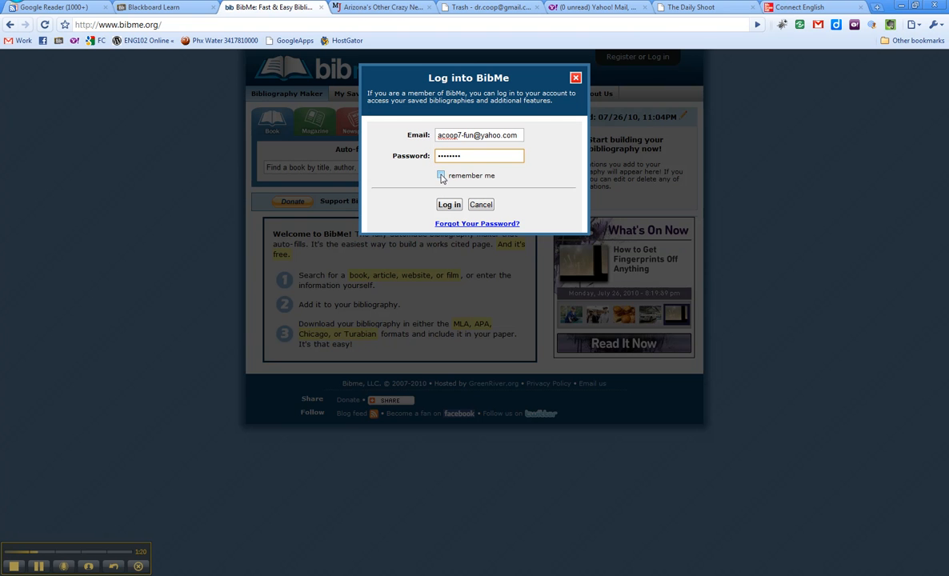
pyautogui.click(441, 175)
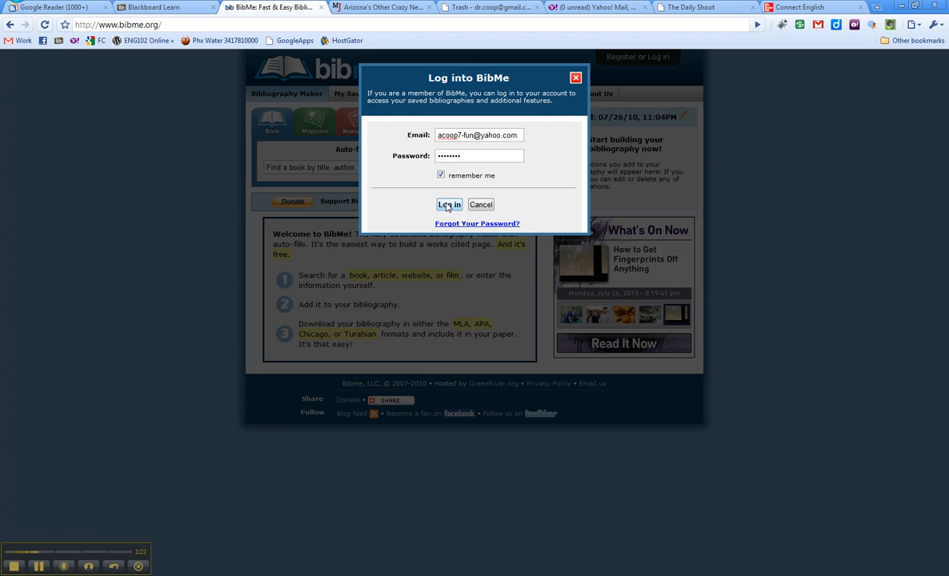
pyautogui.click(448, 205)
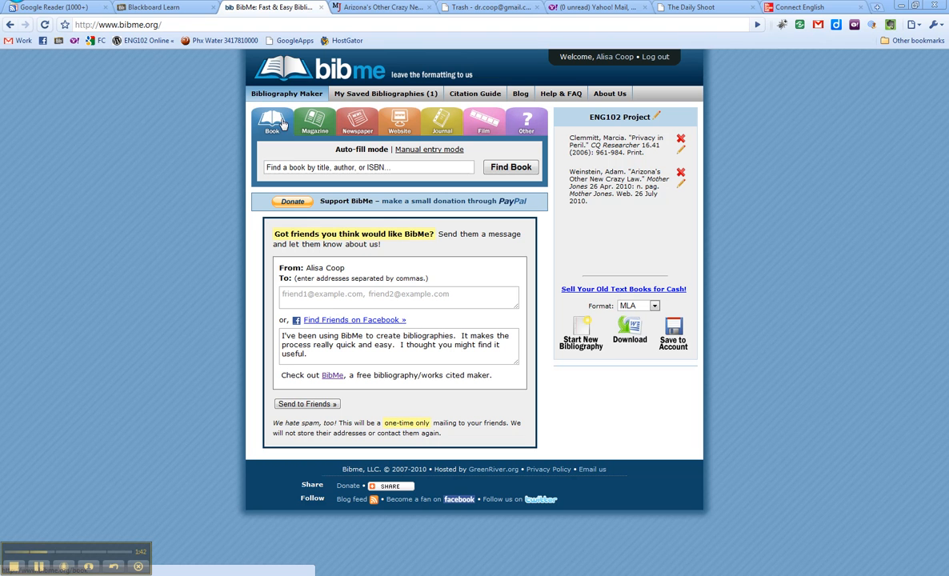
# Step: Glance at the Newspaper and Website forms, then switch the Book citation form to Manual entry
pyautogui.click(327, 120)
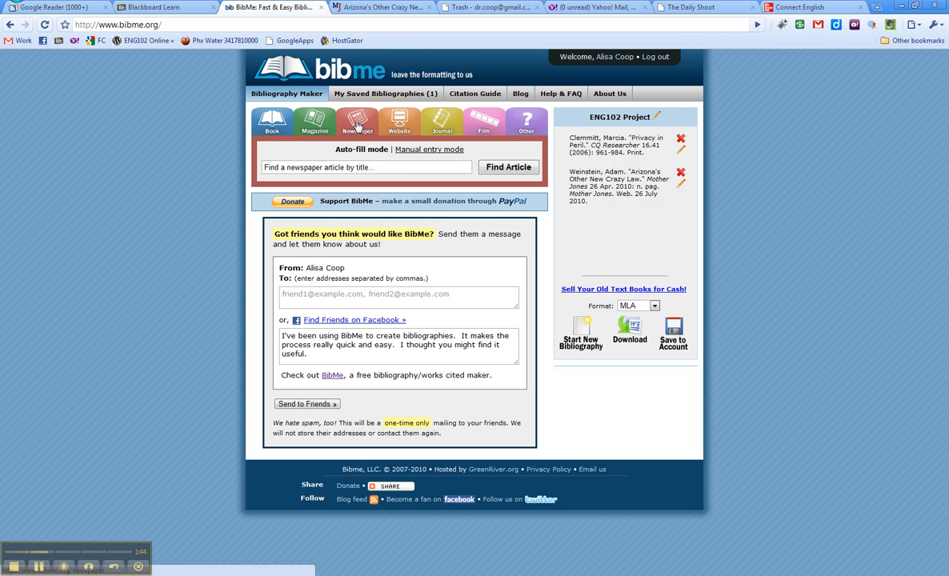
pyautogui.click(402, 124)
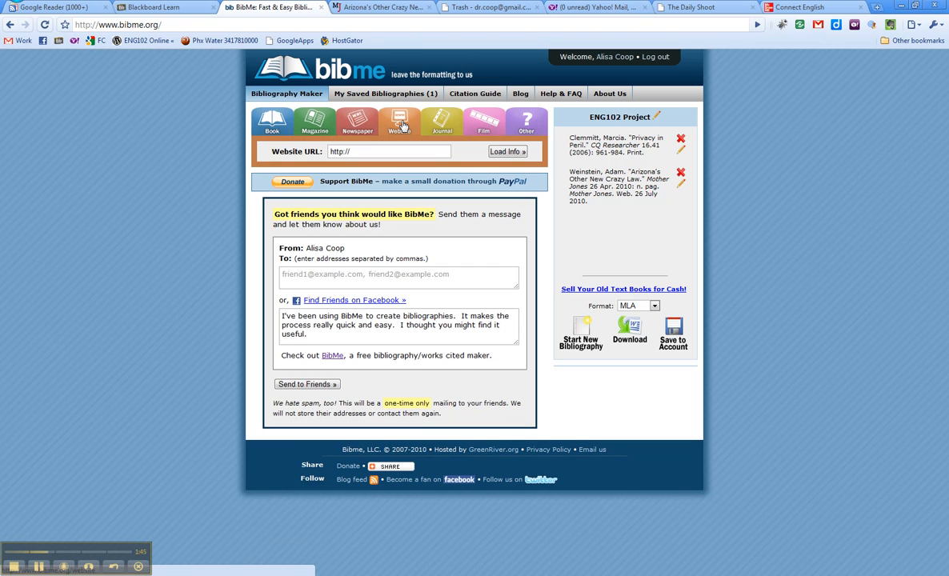
pyautogui.click(272, 122)
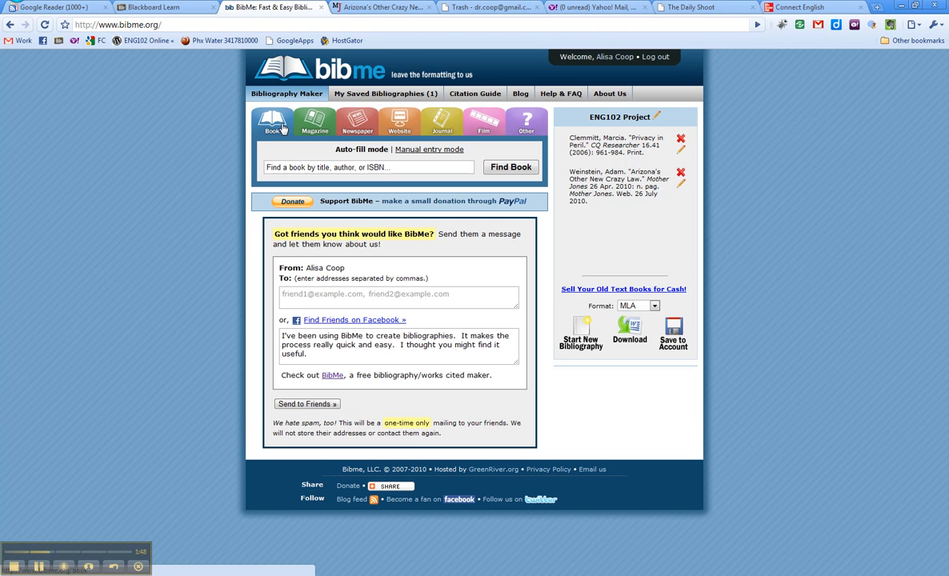
pyautogui.click(325, 167)
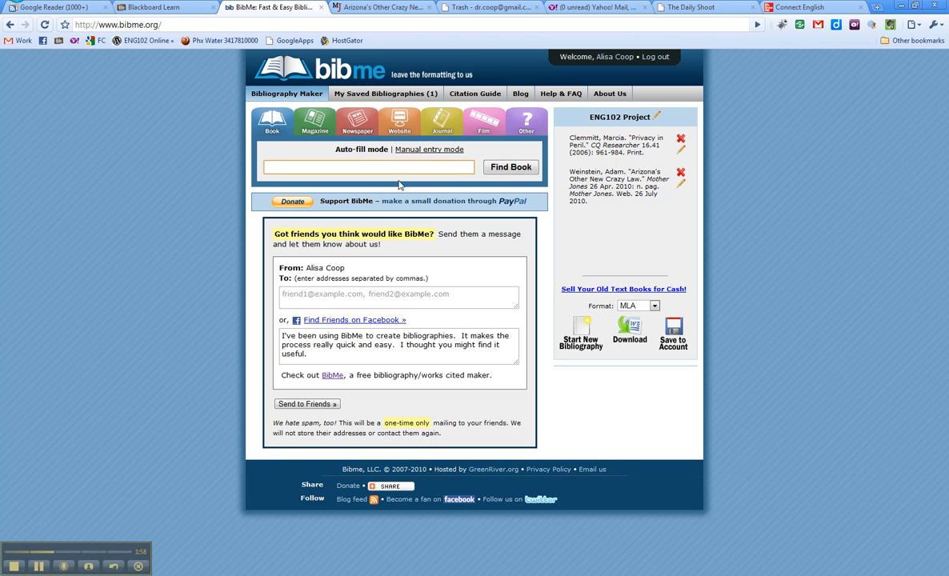
pyautogui.click(426, 149)
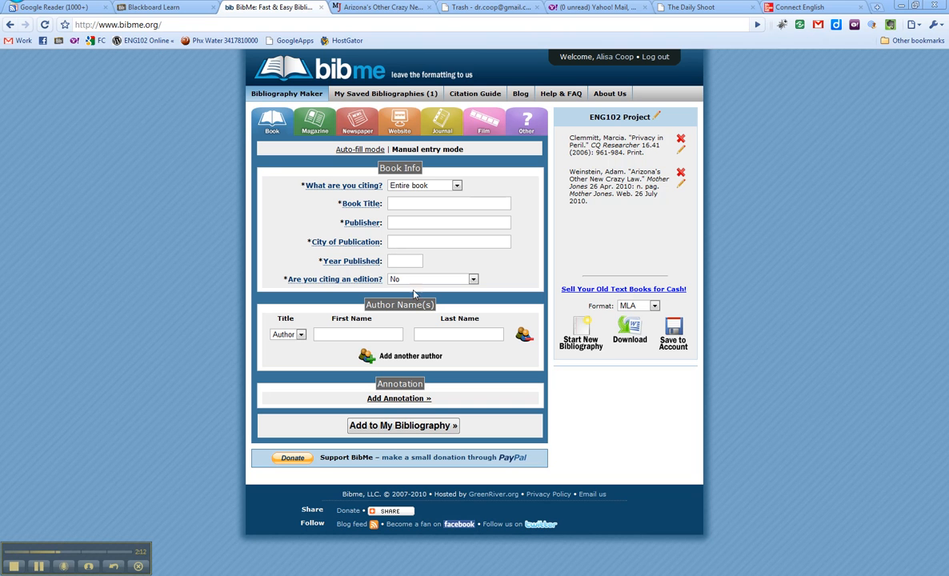
# Step: Add an enlarged annotation box to the citation and save ENG102 Project to the account
pyautogui.click(391, 399)
pyautogui.moveTo(492, 438)
pyautogui.mouseDown()
pyautogui.moveTo(508, 449)
pyautogui.moveTo(512, 491)
pyautogui.moveTo(541, 505)
pyautogui.mouseUp()
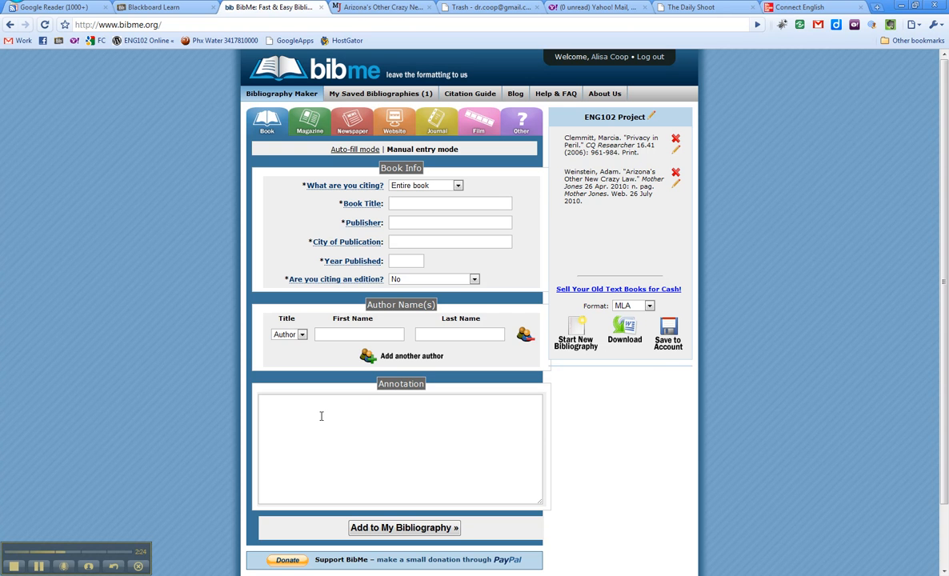
pyautogui.click(668, 340)
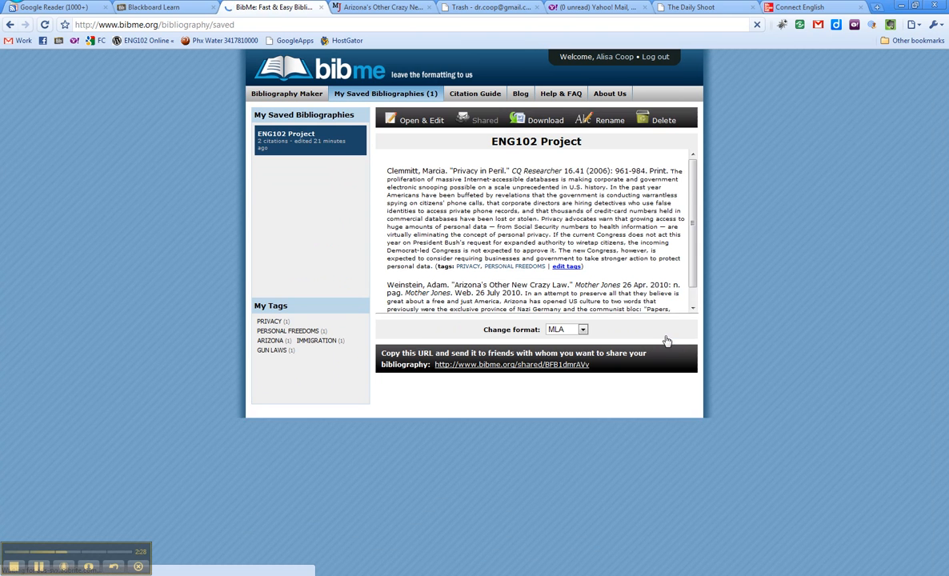
# Step: Open the saved ENG102 Project bibliography for editing in the Bibliography Maker
pyautogui.moveTo(693, 190)
pyautogui.mouseDown()
pyautogui.moveTo(693, 249)
pyautogui.moveTo(692, 178)
pyautogui.moveTo(690, 254)
pyautogui.moveTo(693, 176)
pyautogui.mouseUp()
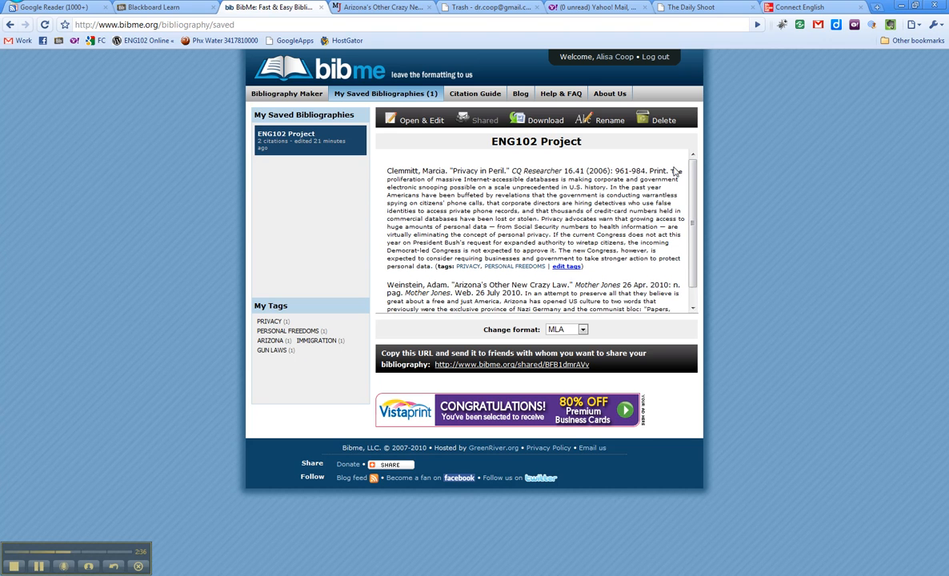
pyautogui.click(417, 124)
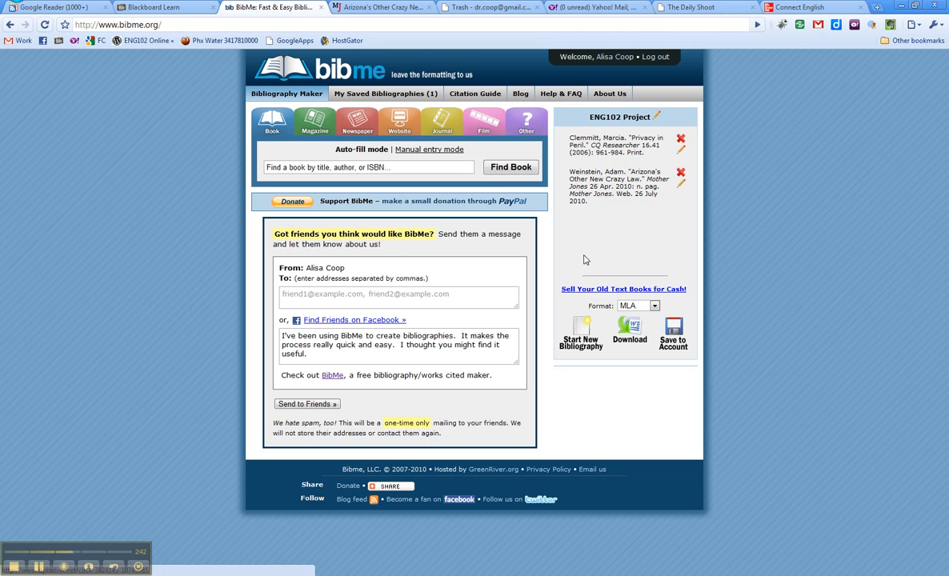
# Step: Open the Privacy in Peril citation for editing, then go to Blackboard's Day 2 Reading page
pyautogui.click(680, 151)
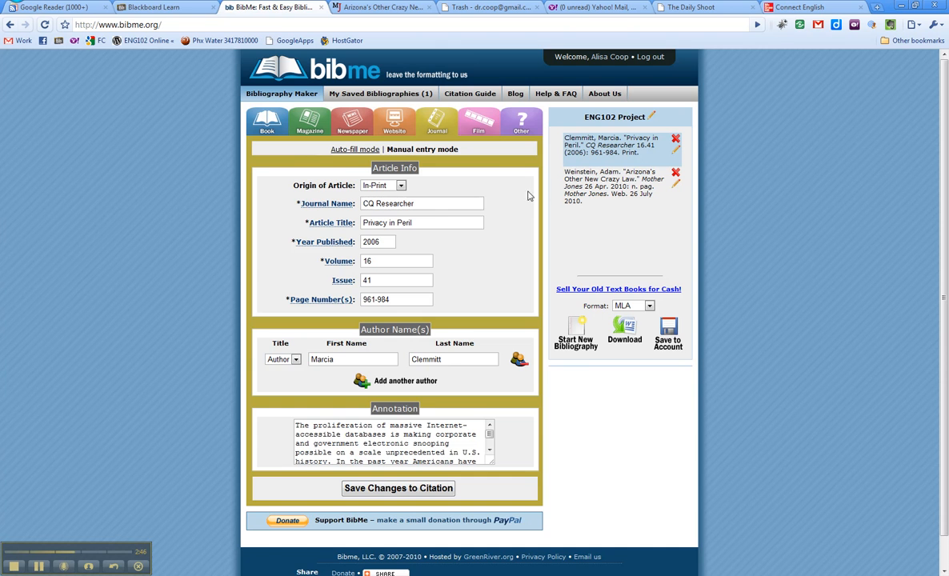
pyautogui.click(152, 8)
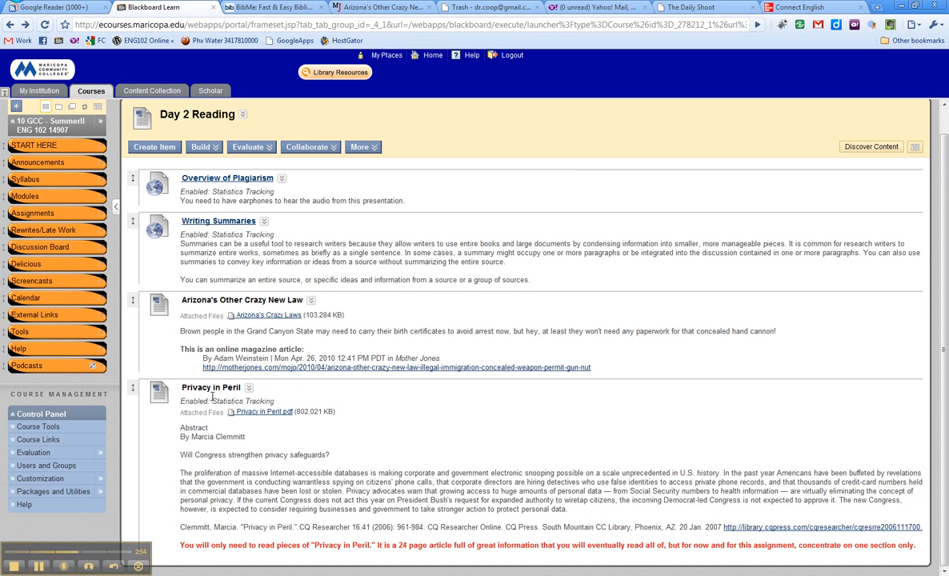
pyautogui.moveTo(190, 436); pyautogui.dragTo(244, 437)
pyautogui.moveTo(180, 526); pyautogui.dragTo(918, 535)
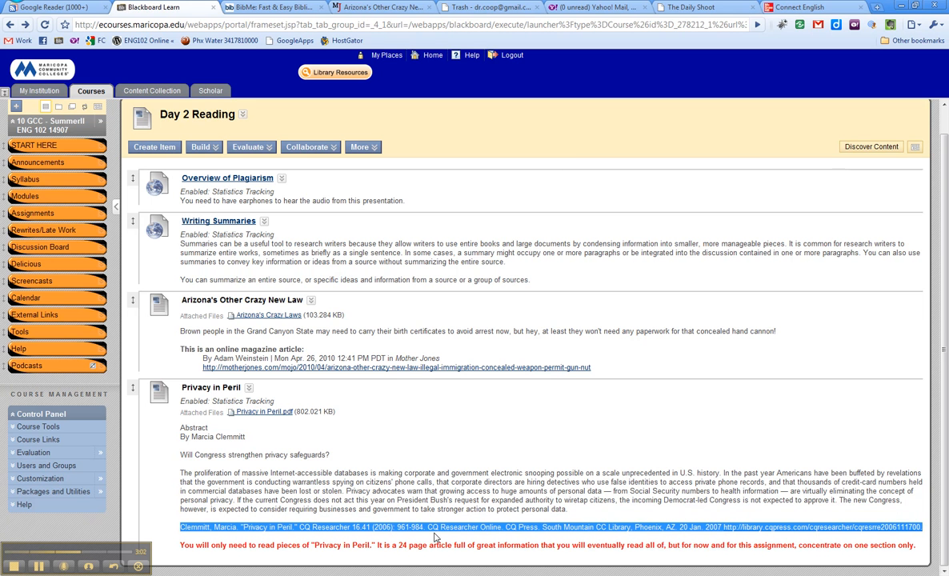
pyautogui.click(395, 509)
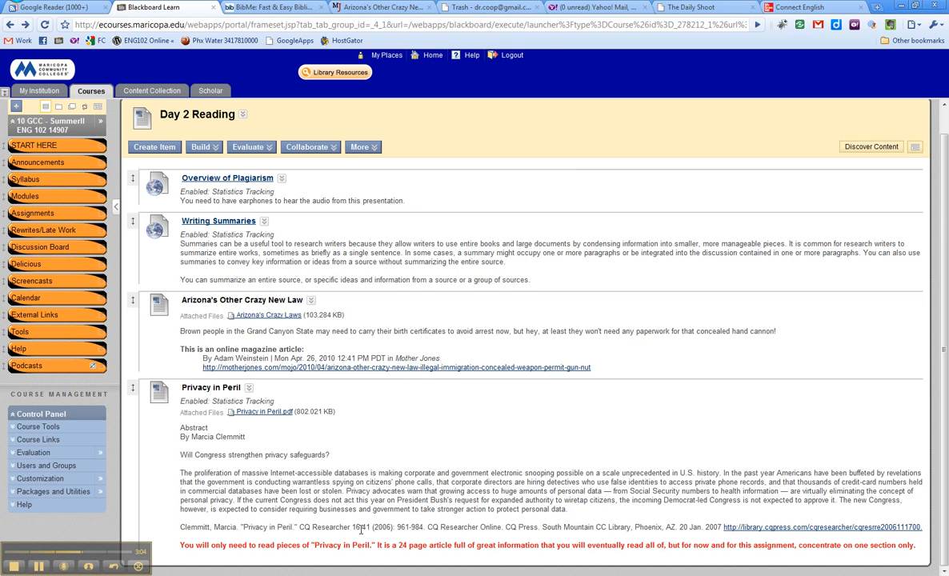
pyautogui.click(276, 8)
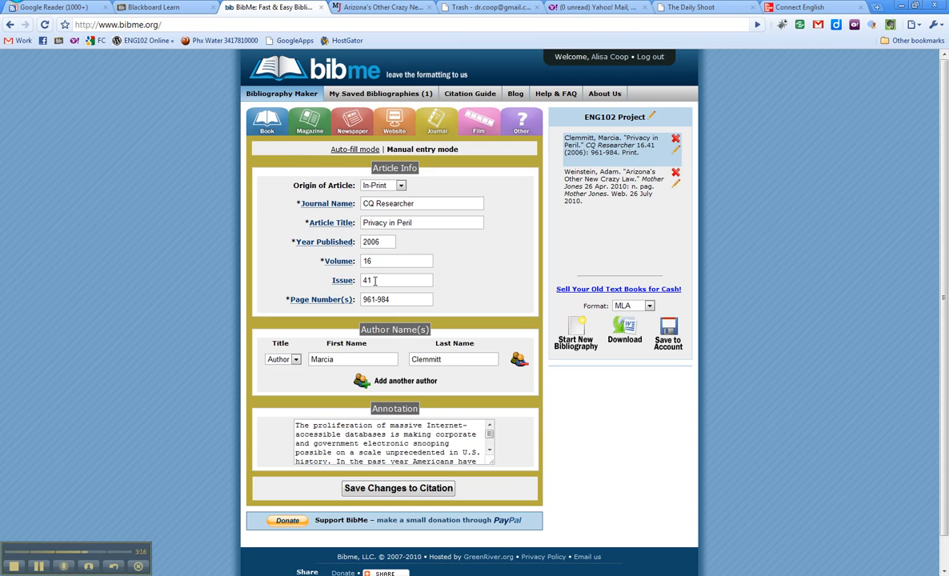
pyautogui.click(179, 8)
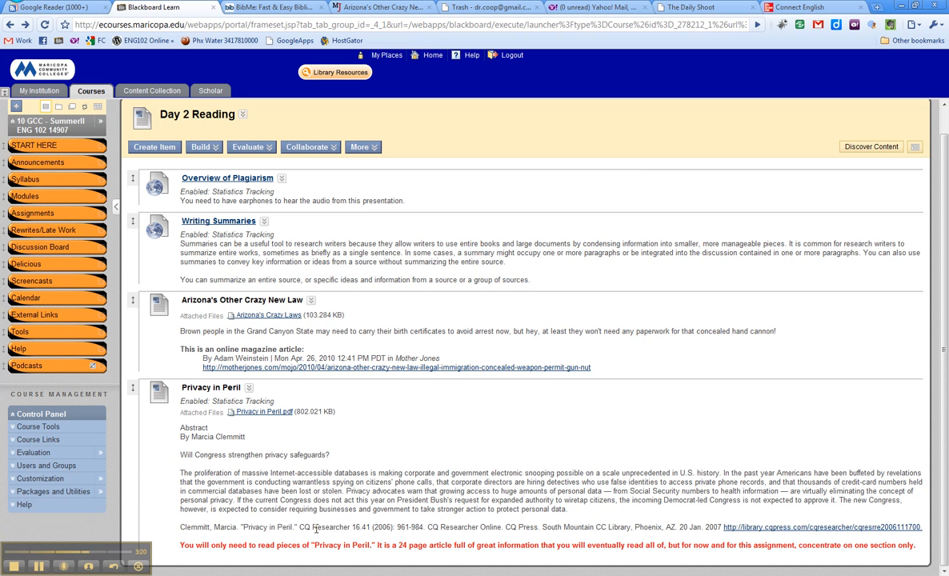
pyautogui.moveTo(301, 528); pyautogui.dragTo(368, 527)
# Step: Verify the 961-984 page range, review the annotation, and save the Privacy in Peril citation changes
pyautogui.moveTo(397, 528); pyautogui.dragTo(422, 528)
pyautogui.click(264, 8)
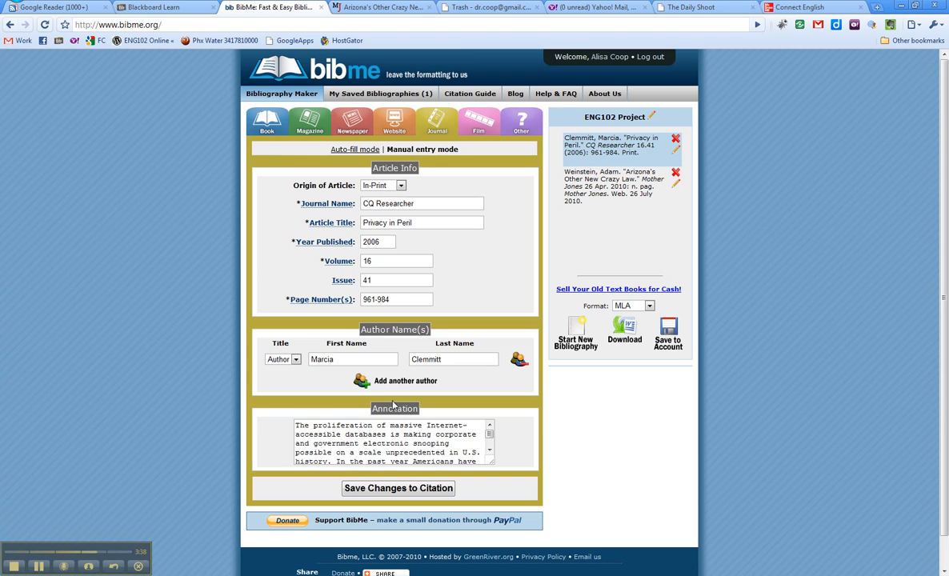
pyautogui.moveTo(390, 300); pyautogui.dragTo(364, 303)
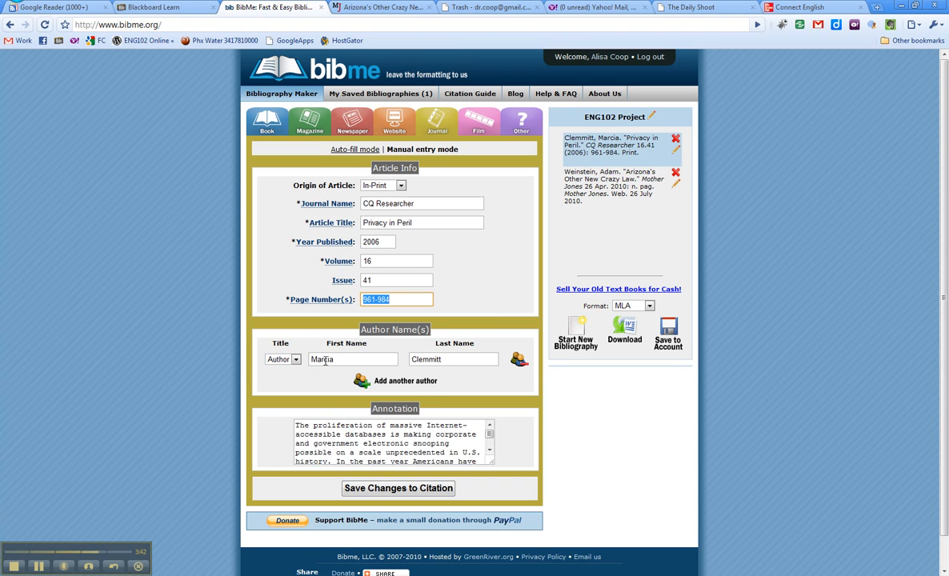
pyautogui.moveTo(491, 461)
pyautogui.mouseDown()
pyautogui.moveTo(528, 476)
pyautogui.moveTo(549, 517)
pyautogui.moveTo(546, 572)
pyautogui.moveTo(540, 551)
pyautogui.mouseUp()
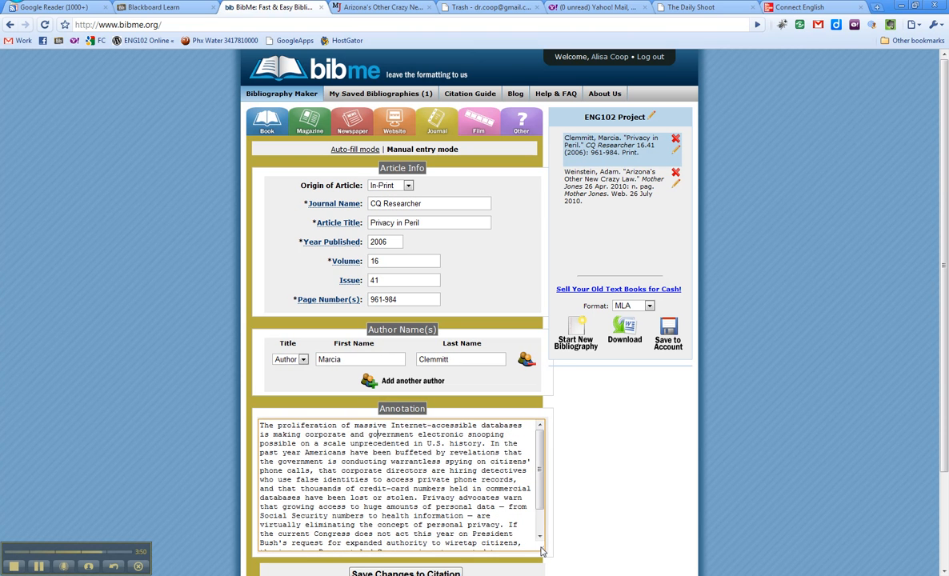
pyautogui.moveTo(539, 487); pyautogui.dragTo(539, 488)
pyautogui.moveTo(541, 550); pyautogui.dragTo(542, 496)
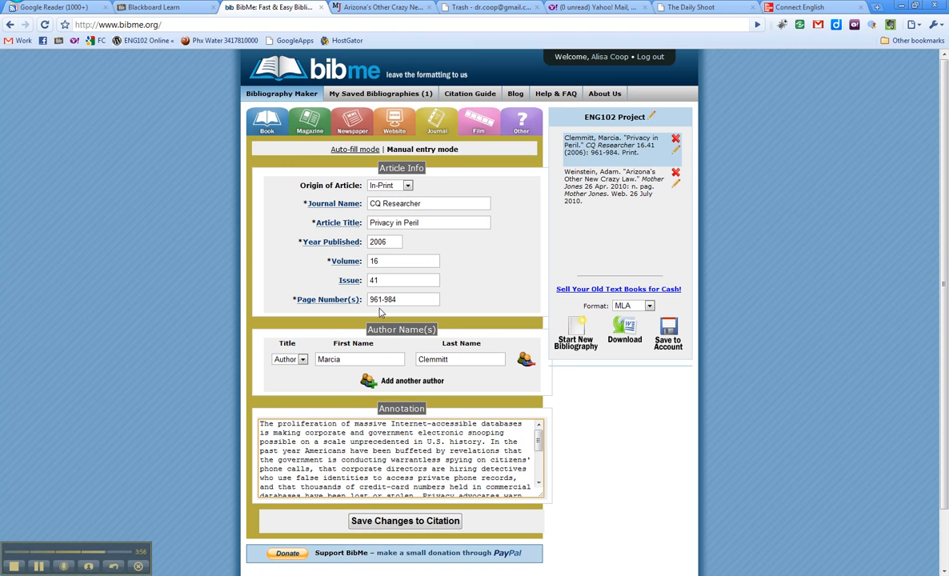
pyautogui.click(393, 522)
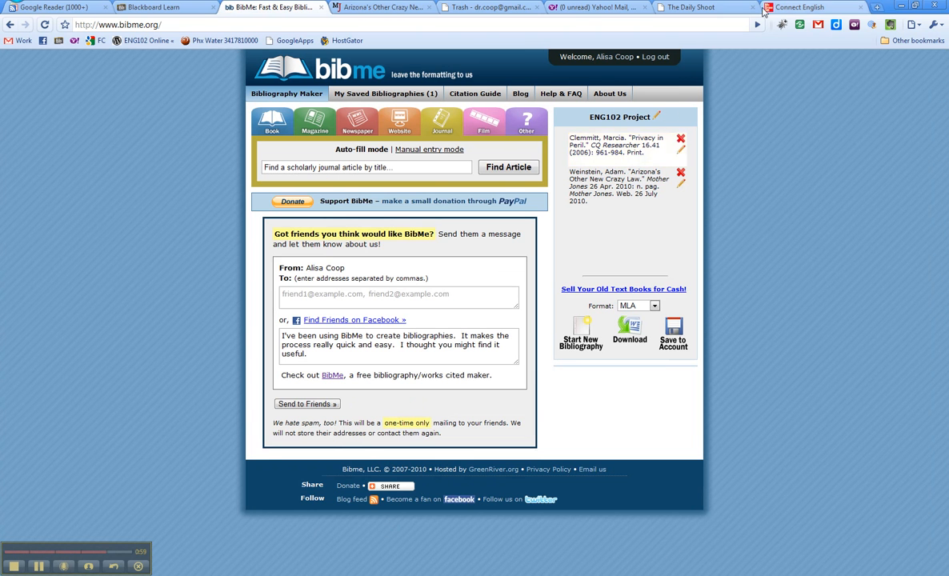
# Step: Open the Weinstein citation and check its 'Arizona's Other New Crazy Law' title and Mother Jones magazine name
pyautogui.click(680, 184)
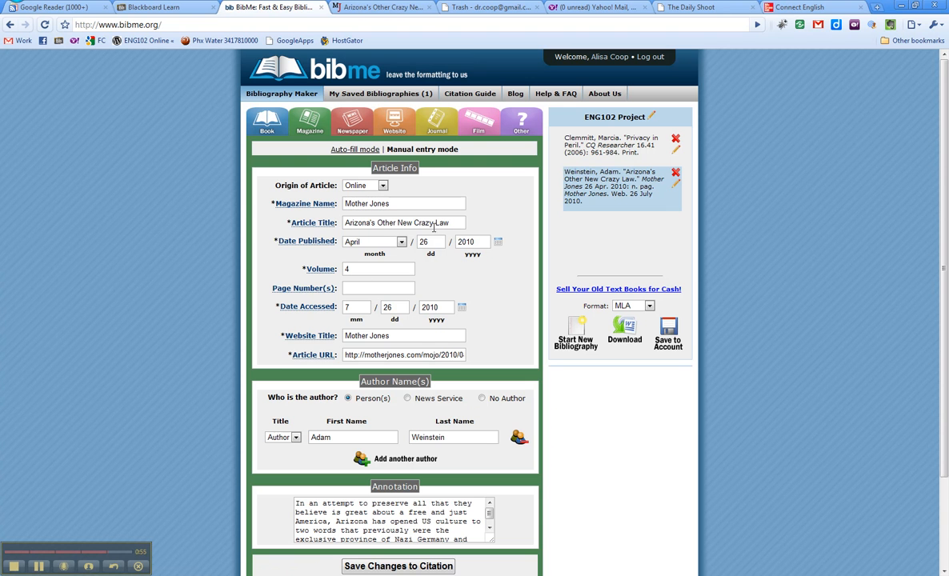
pyautogui.moveTo(448, 223); pyautogui.dragTo(351, 229)
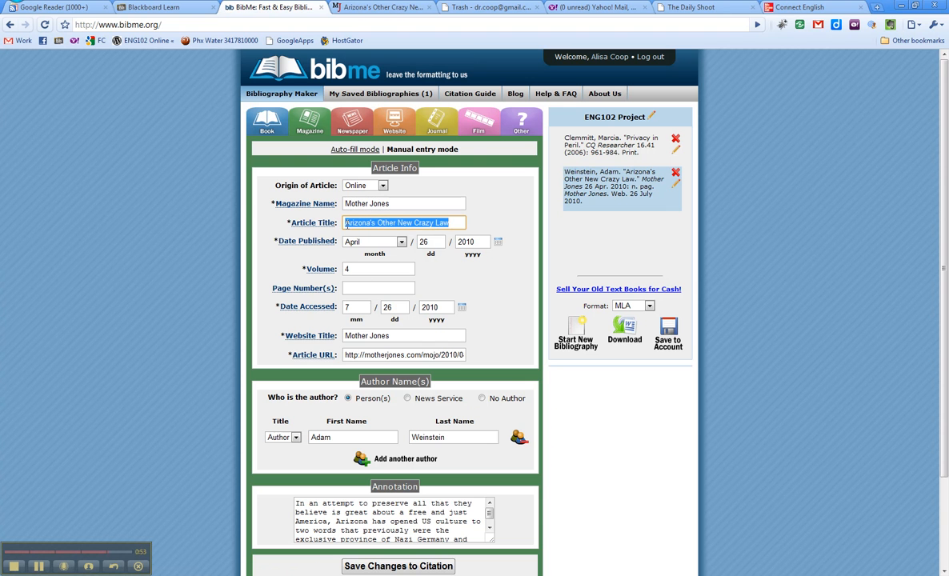
pyautogui.click(369, 205)
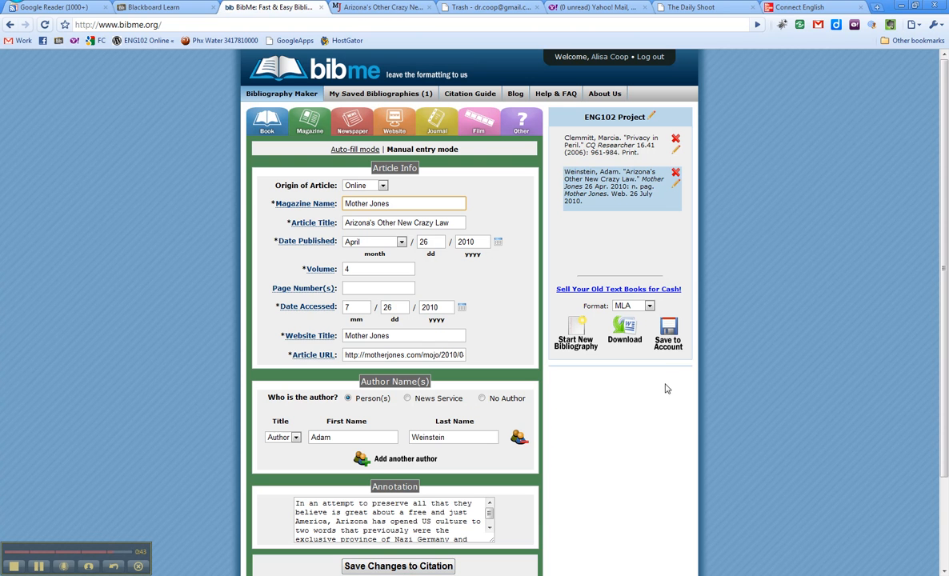
# Step: Save ENG102 Project to the account, keep MLA format, download it, and open the file
pyautogui.click(659, 330)
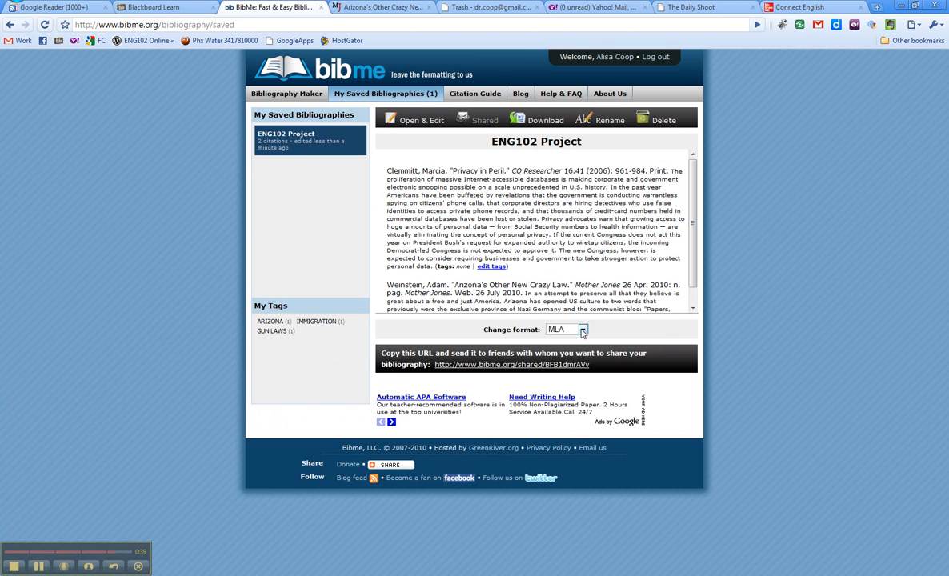
pyautogui.click(560, 330)
pyautogui.click(556, 341)
pyautogui.click(544, 122)
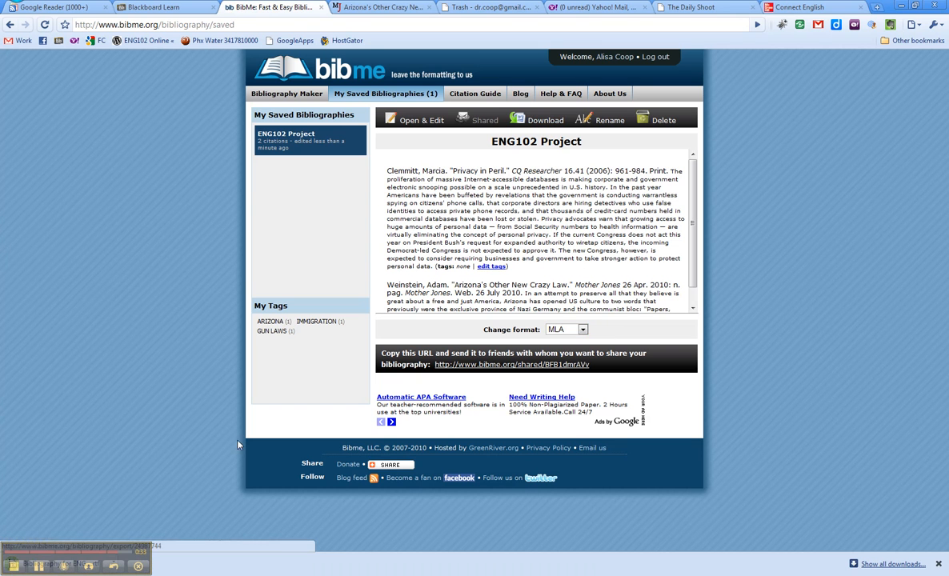
pyautogui.click(40, 567)
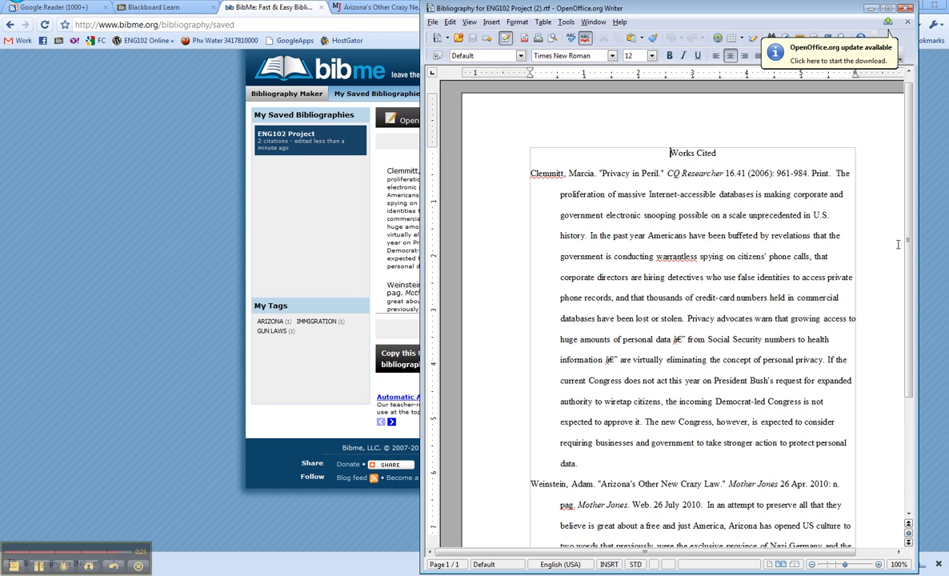
# Step: Scroll through the Works Cited RTF in Writer, then return to the BibMe page
pyautogui.scroll(-4, 909, 362)
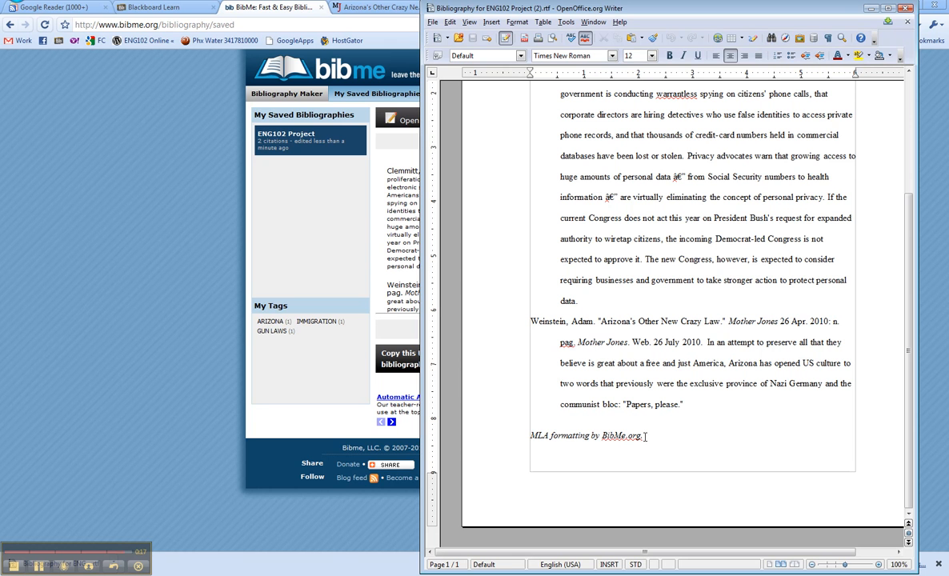
pyautogui.click(262, 571)
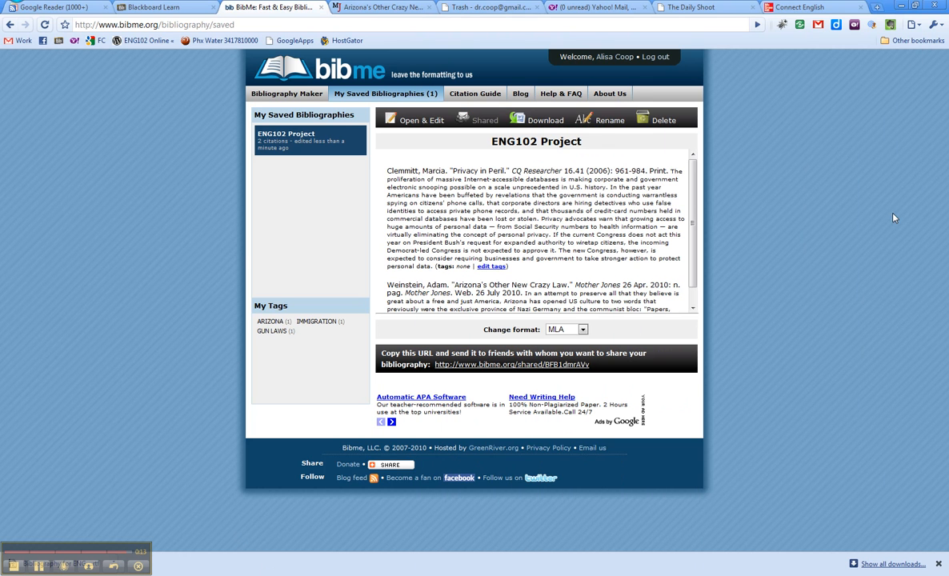
pyautogui.click(704, 1)
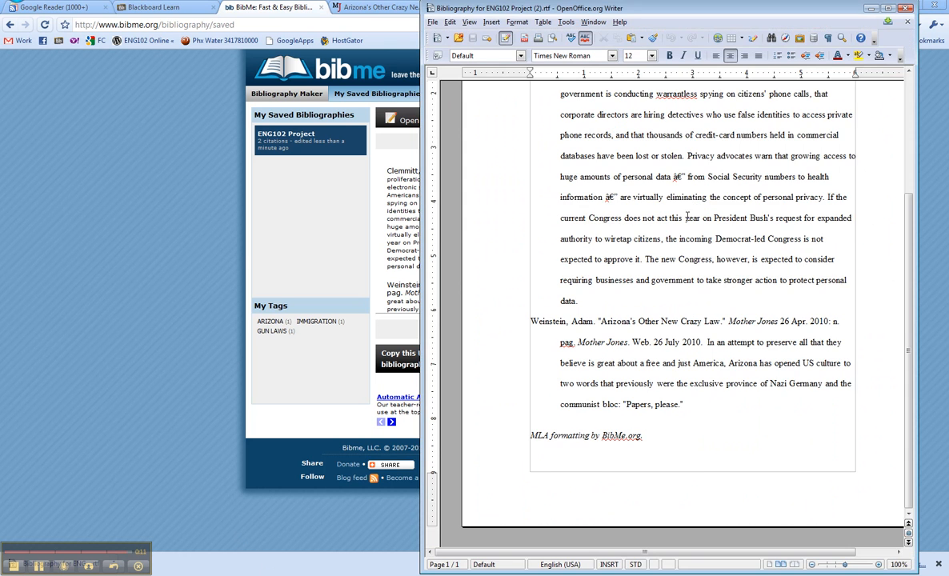
pyautogui.scroll(5, 687, 217)
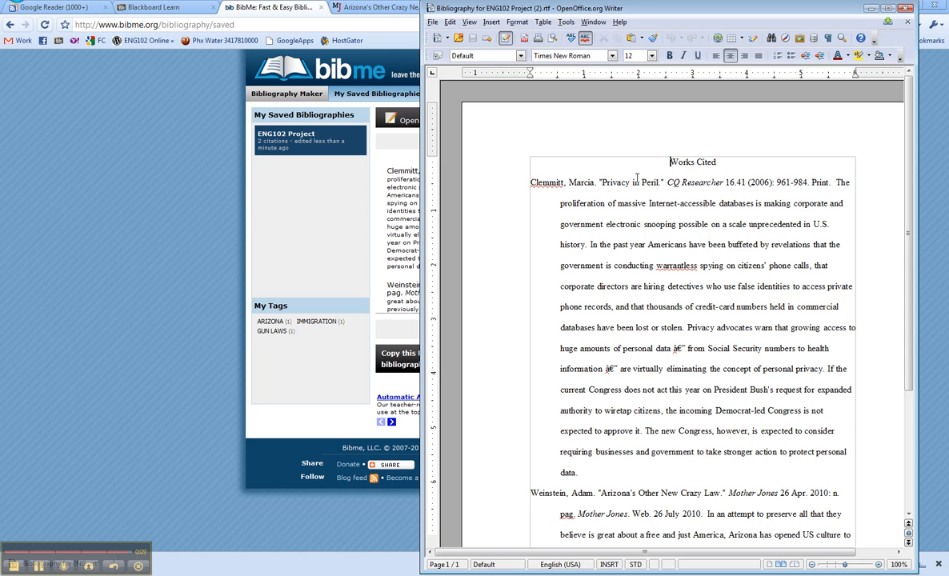
pyautogui.click(193, 564)
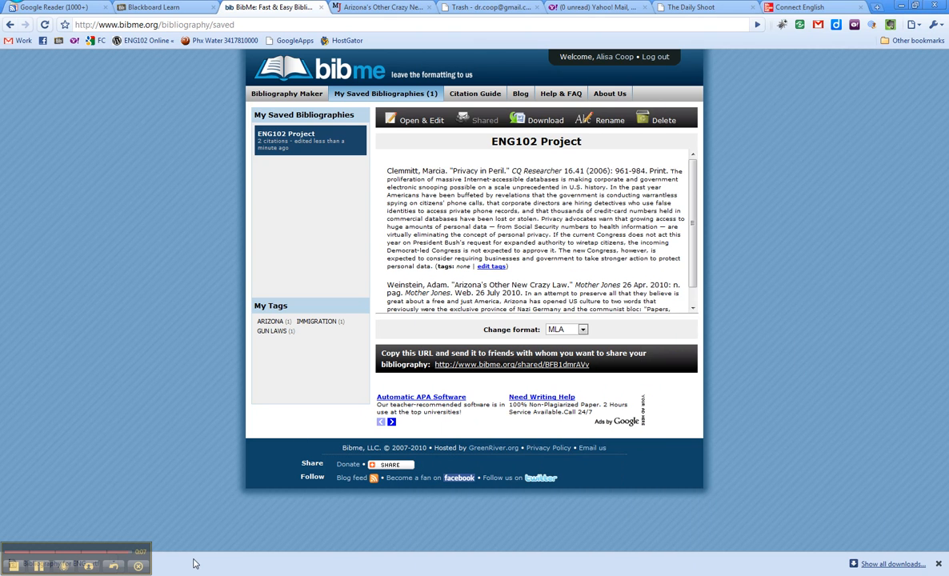